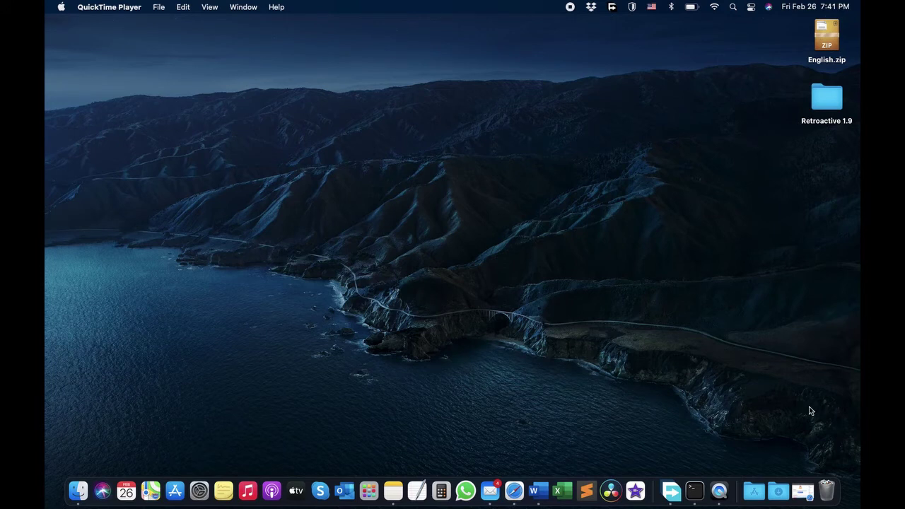
Revisit the Retroactive GitHub page, check recent downloads, then hide Safari to show the desktop.
{"action": "left_click", "coordinate": [802, 490]}
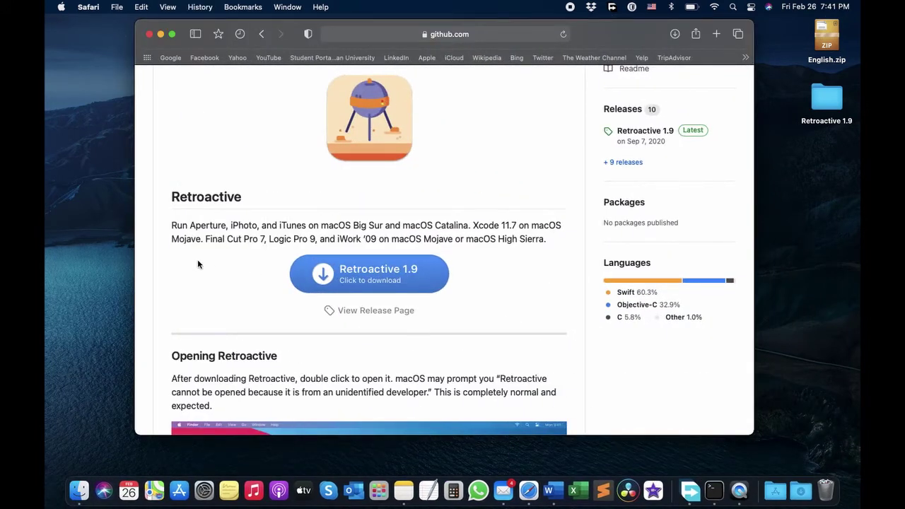
{"action": "scroll", "coordinate": [143, 273], "scroll_direction": "up", "scroll_amount": 10}
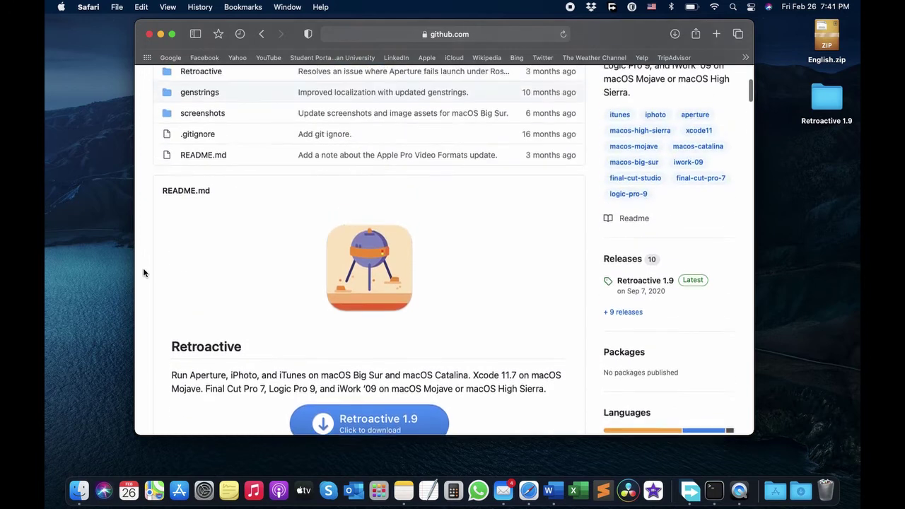
{"action": "scroll", "coordinate": [143, 272], "scroll_direction": "down", "scroll_amount": 8}
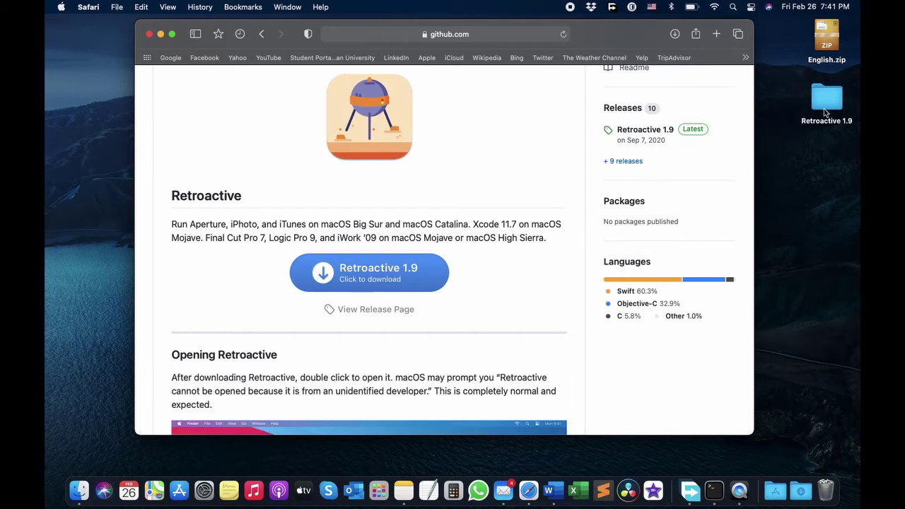
{"action": "left_click", "coordinate": [675, 34]}
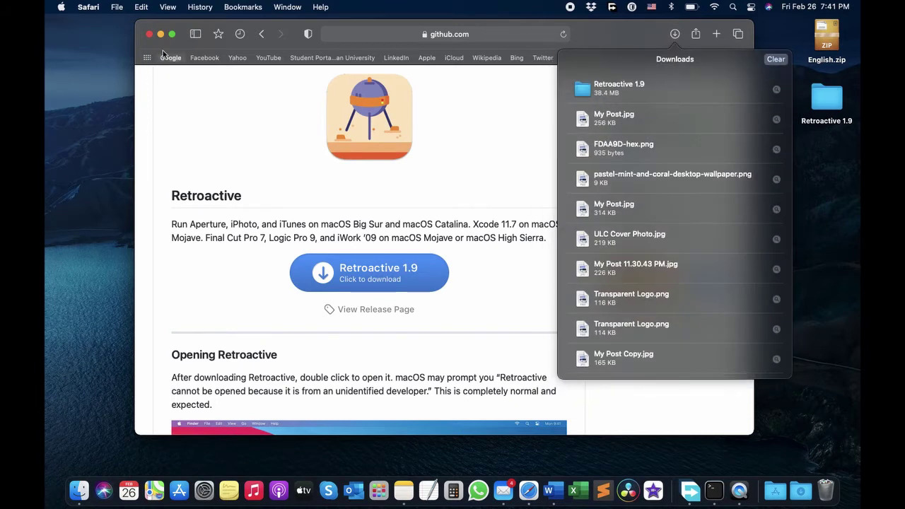
{"action": "left_click", "coordinate": [161, 35]}
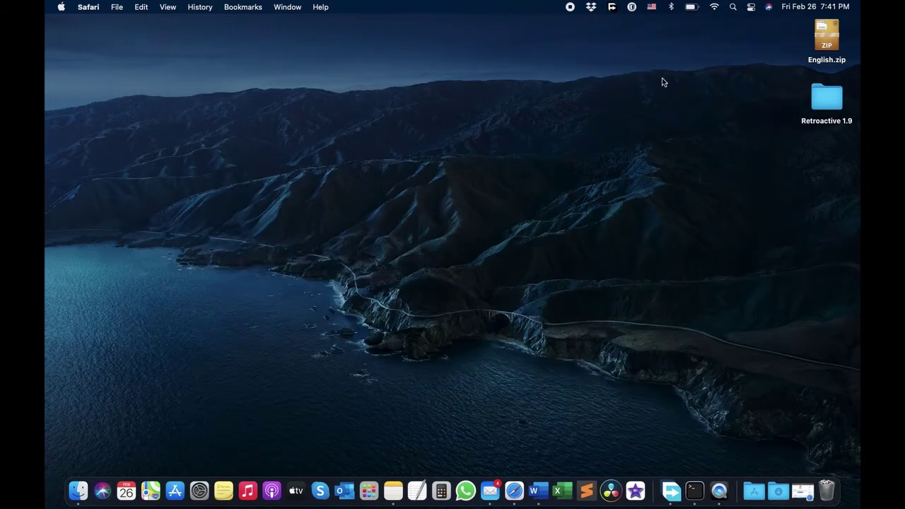
Open the Retroactive 1.9 folder, try launching the app, and dismiss the unverified-developer alert.
{"action": "double_click", "coordinate": [829, 100]}
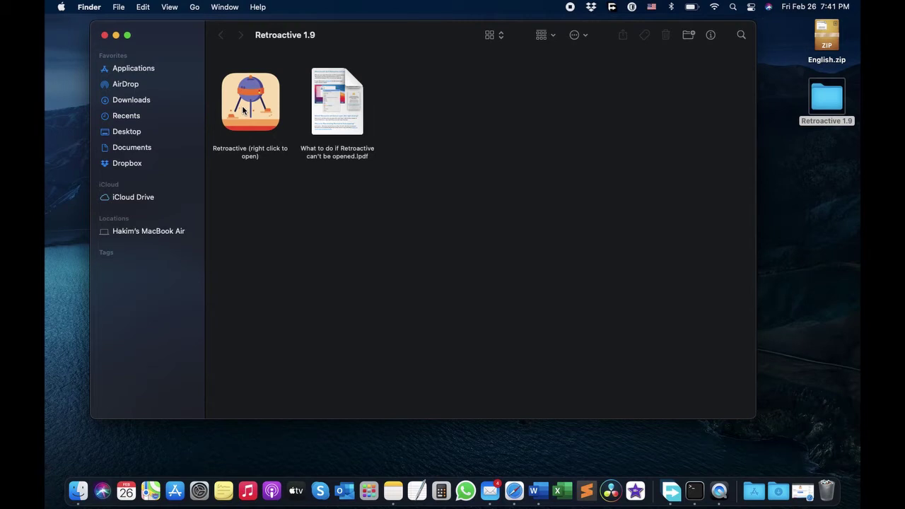
{"action": "double_click", "coordinate": [243, 110]}
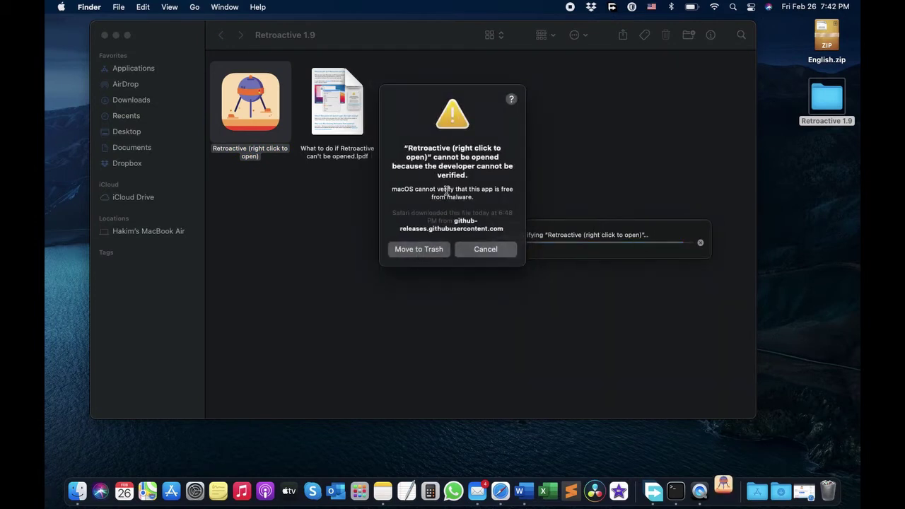
{"action": "left_click", "coordinate": [487, 251]}
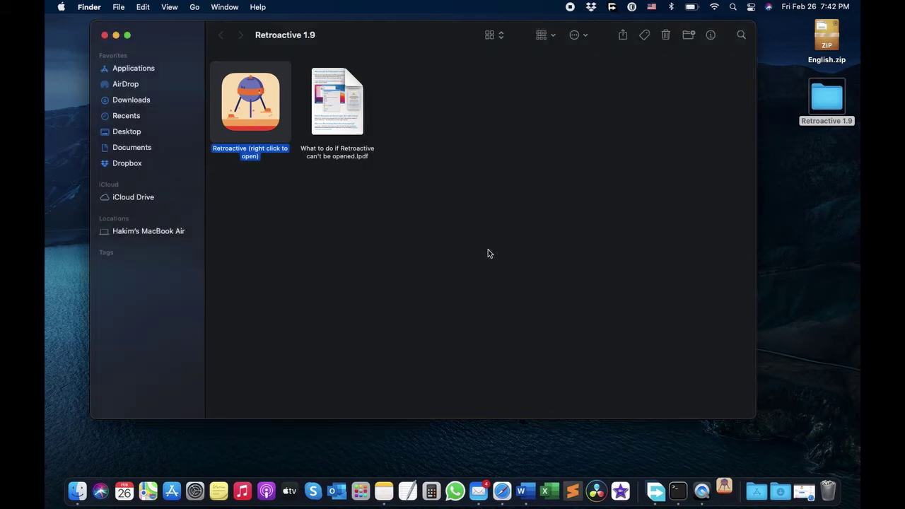
In Security & Privacy, choose Open Anyway for Retroactive and confirm opening it.
{"action": "left_click", "coordinate": [200, 490]}
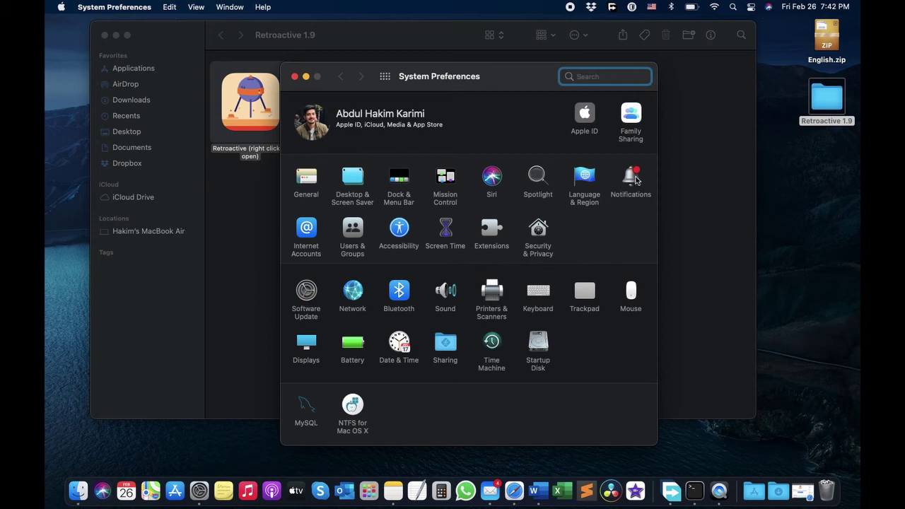
{"action": "left_click", "coordinate": [540, 229]}
{"action": "left_click", "coordinate": [595, 303]}
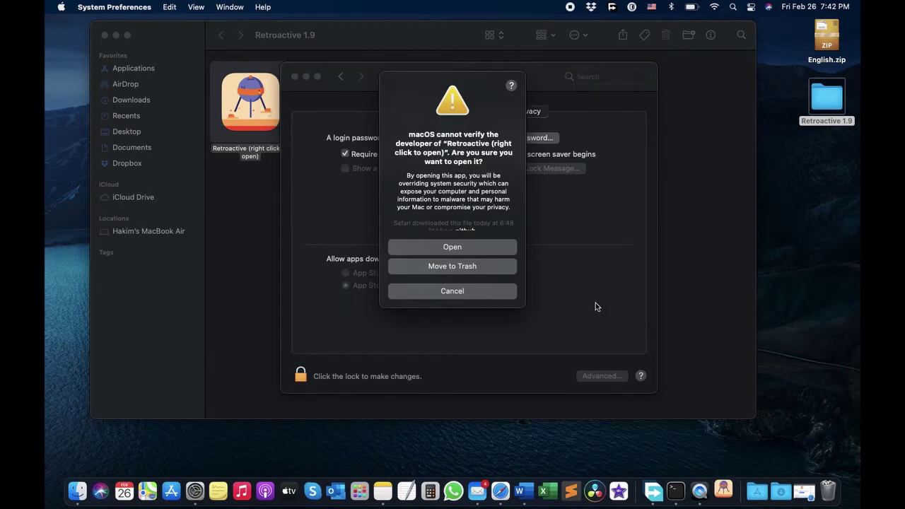
{"action": "left_click", "coordinate": [470, 247]}
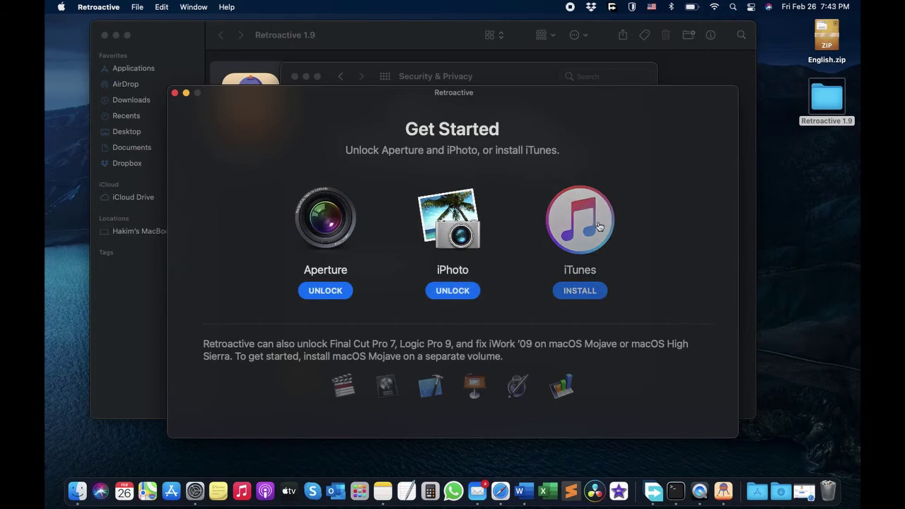
Pick Install under iTunes and continue with the DJ apps and Dark Mode version, iTunes 12.9.5.
{"action": "left_click", "coordinate": [581, 292]}
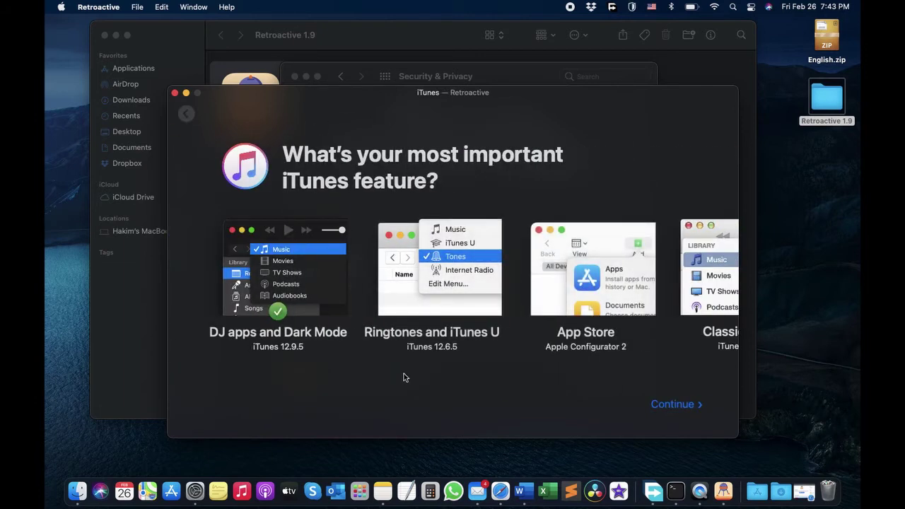
{"action": "scroll", "coordinate": [465, 315], "scroll_direction": "right", "scroll_amount": 5}
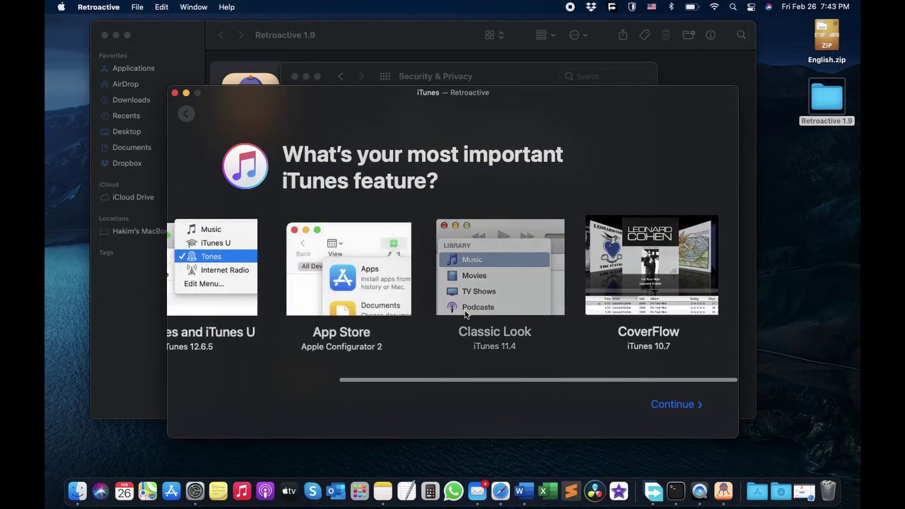
{"action": "scroll", "coordinate": [463, 316], "scroll_direction": "left", "scroll_amount": 5}
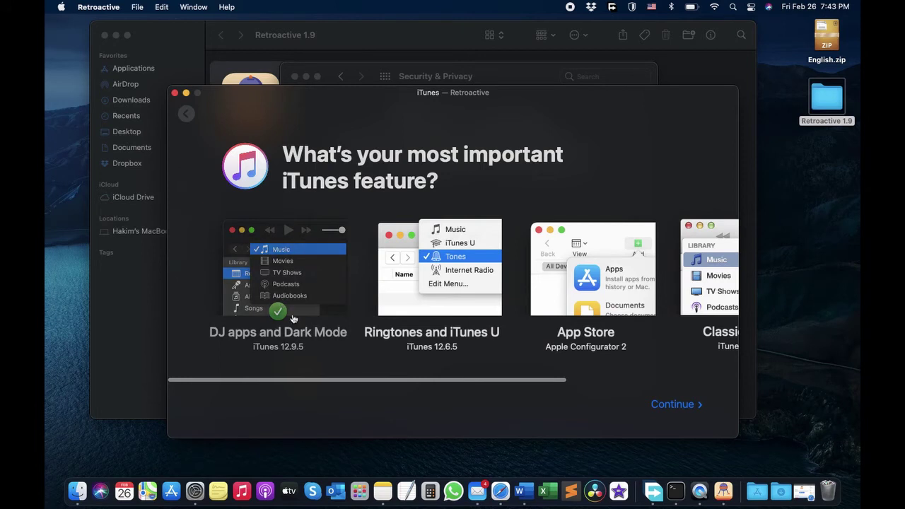
{"action": "left_click", "coordinate": [690, 407]}
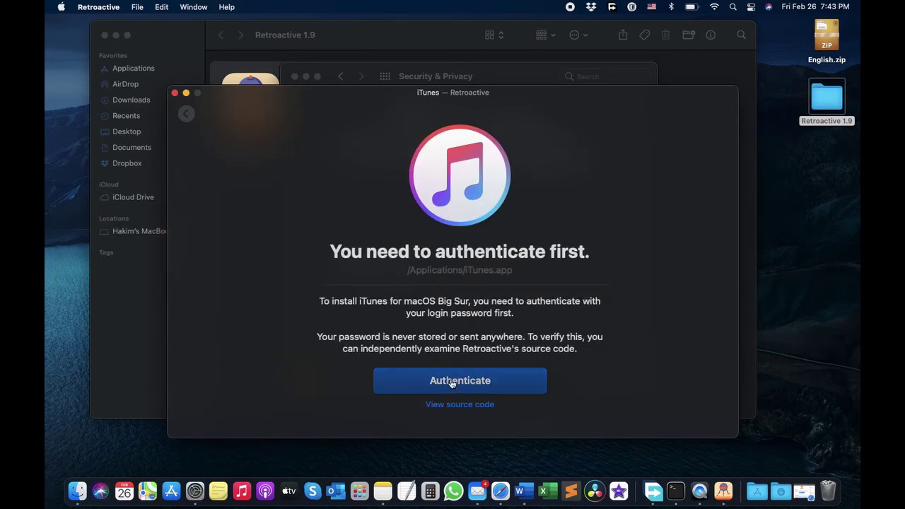
Enter the administrator password in both authorization prompts so iTunes finishes installing.
{"action": "left_click", "coordinate": [464, 382]}
{"action": "type", "text": "••"}
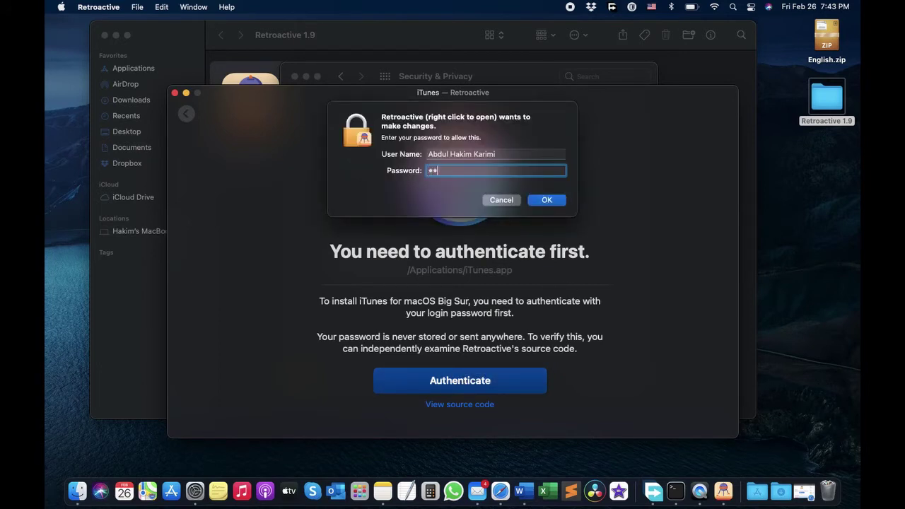
{"action": "type", "text": "••••••"}
{"action": "key", "text": "Return"}
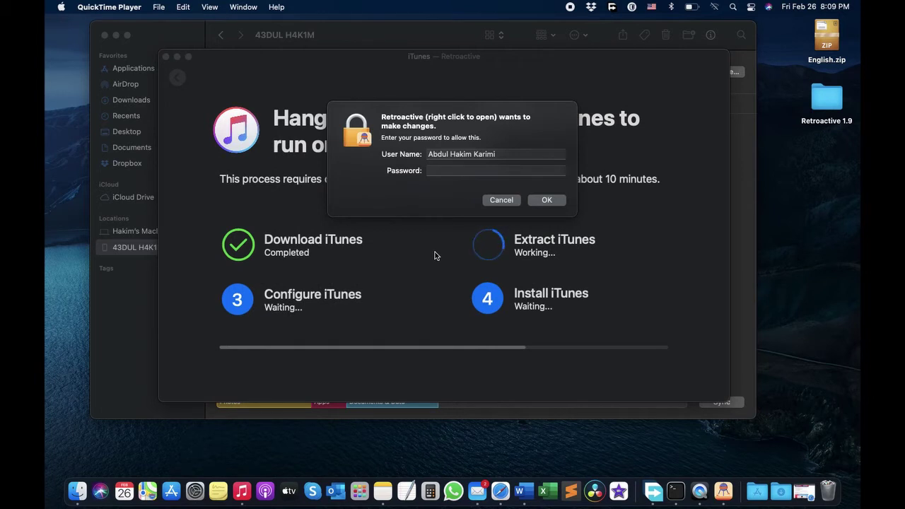
{"action": "left_click", "coordinate": [462, 169]}
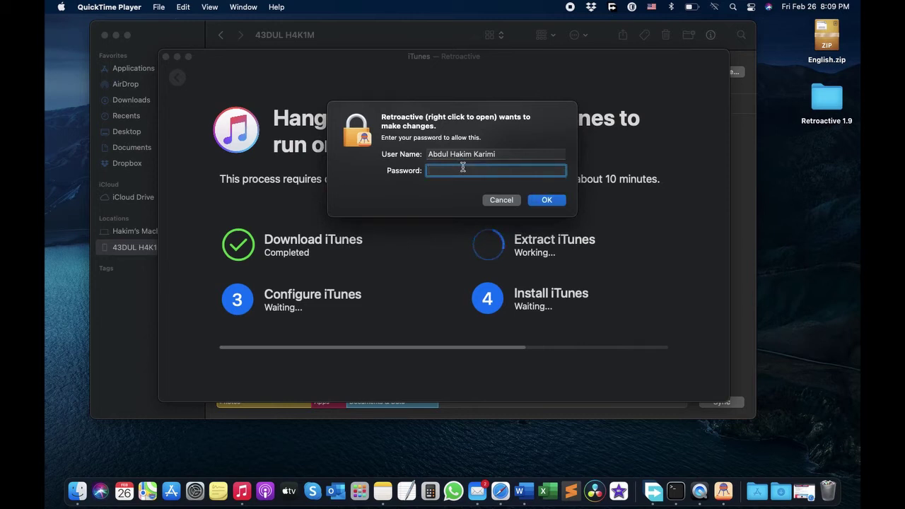
{"action": "type", "text": "••••••••"}
{"action": "key", "text": "Return"}
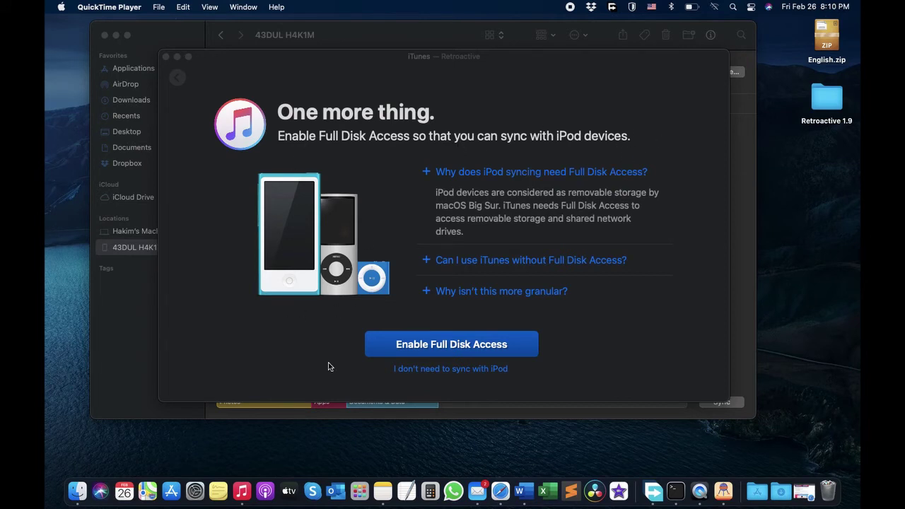
Skip iPod Full Disk Access, launch iTunes, and create a new library.
{"action": "left_click", "coordinate": [436, 370]}
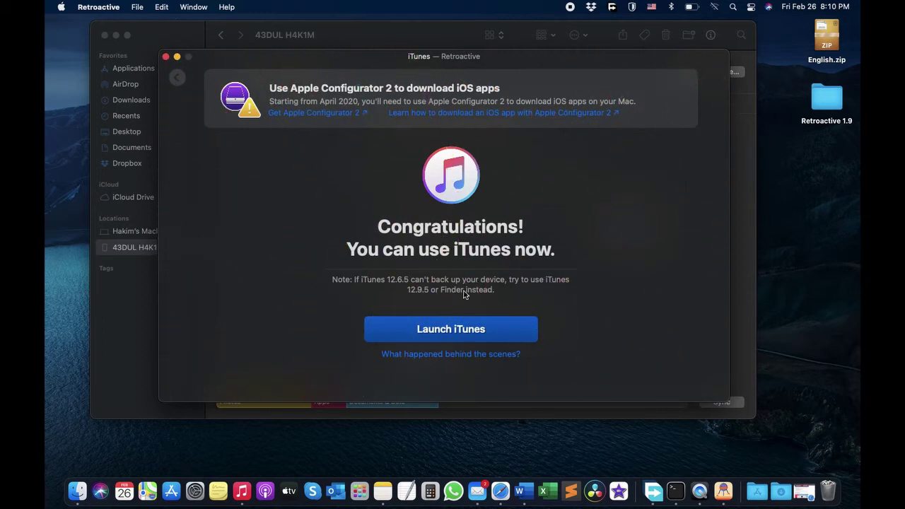
{"action": "left_click", "coordinate": [449, 331]}
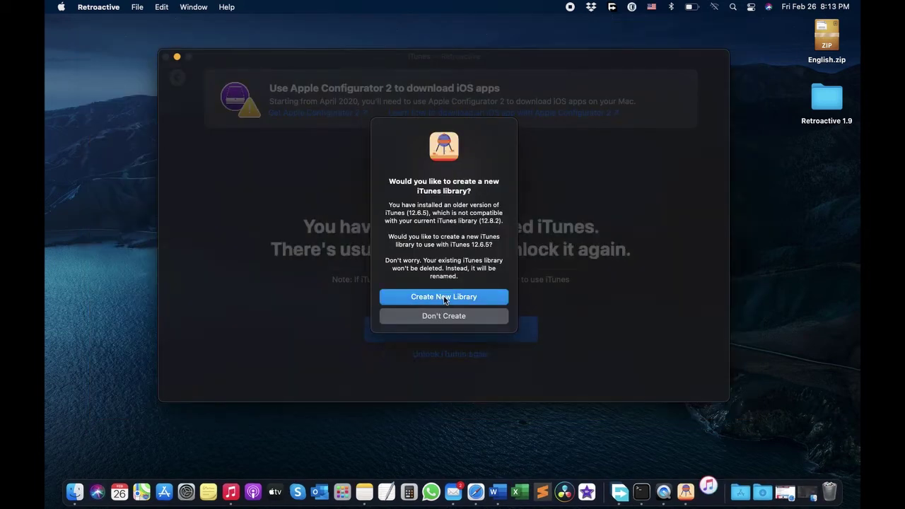
{"action": "left_click", "coordinate": [444, 301]}
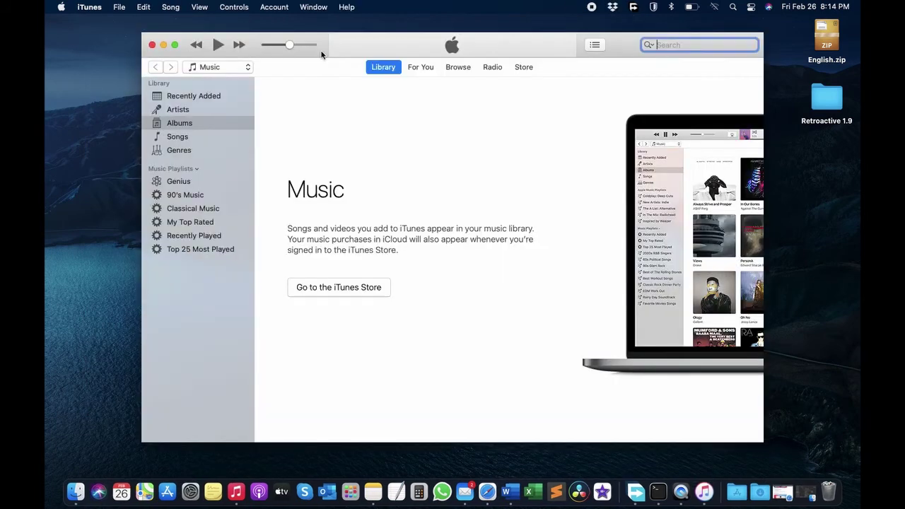
Nudge the iTunes window slightly left, then minimize it to the Dock.
{"action": "left_click_drag", "start_coordinate": [319, 50], "coordinate": [289, 56]}
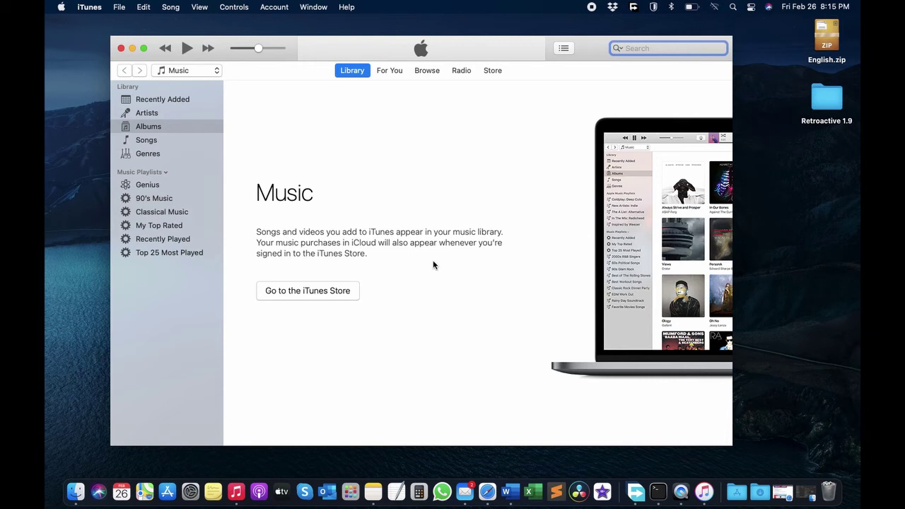
{"action": "left_click", "coordinate": [133, 48]}
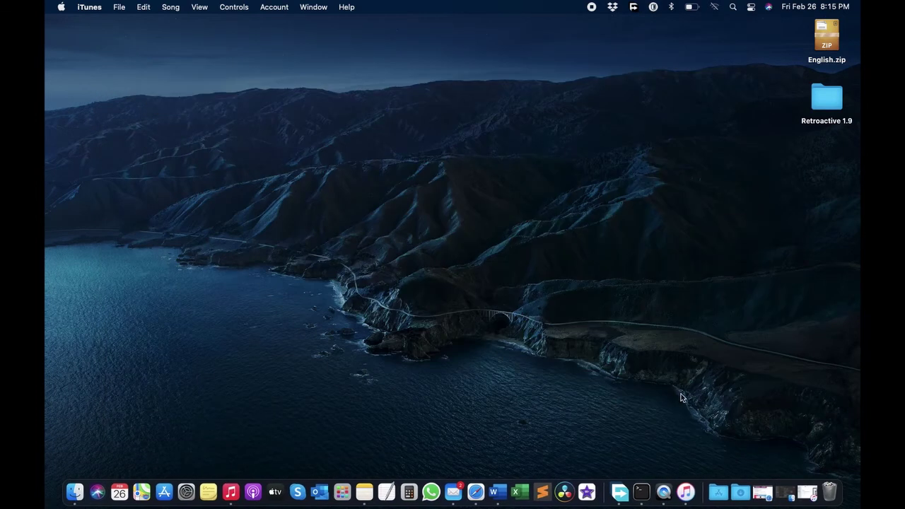
Restore the iPhone sync window and scroll its General page to the top.
{"action": "left_click", "coordinate": [786, 492]}
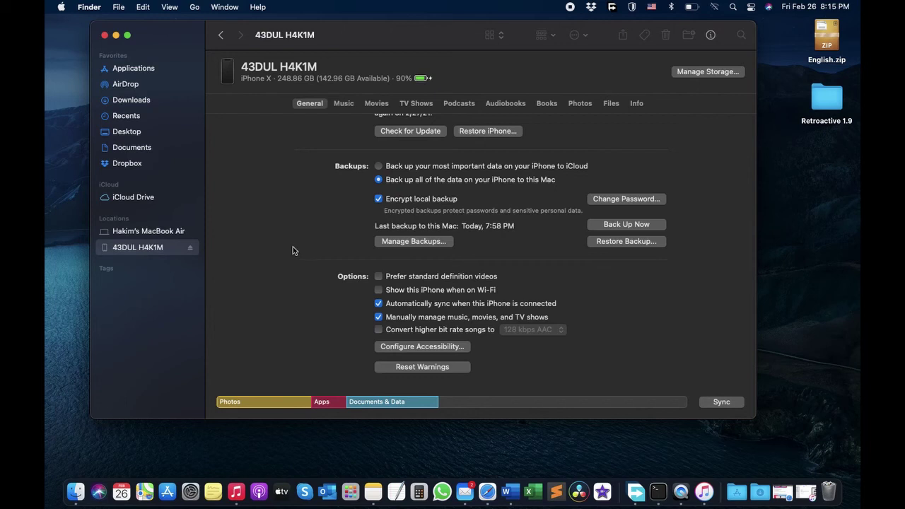
{"action": "scroll", "coordinate": [293, 250], "scroll_direction": "up", "scroll_amount": 3}
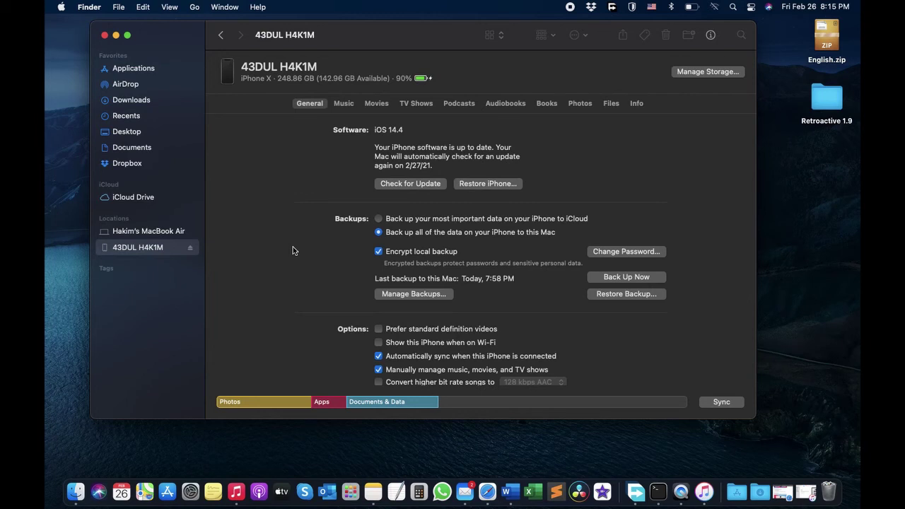
{"action": "scroll", "coordinate": [294, 250], "scroll_direction": "down", "scroll_amount": 3}
{"action": "scroll", "coordinate": [293, 250], "scroll_direction": "up", "scroll_amount": 2}
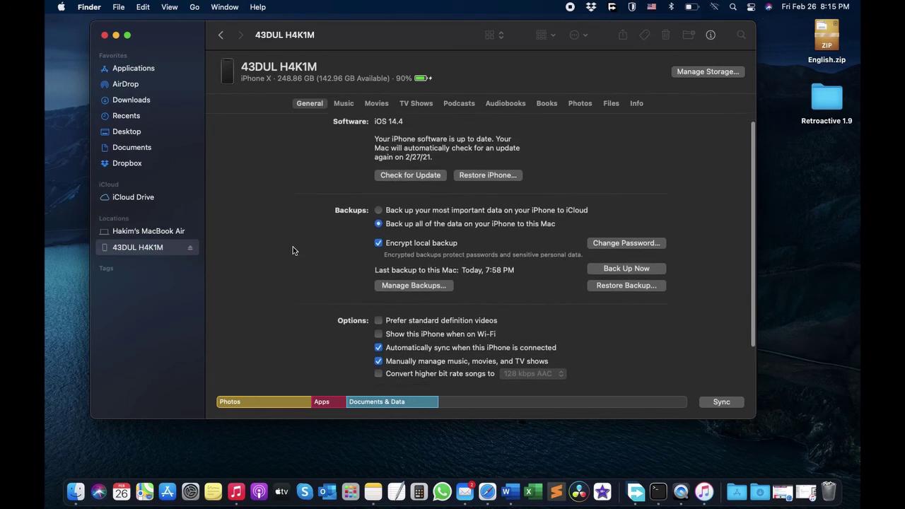
{"action": "scroll", "coordinate": [293, 250], "scroll_direction": "up", "scroll_amount": 1}
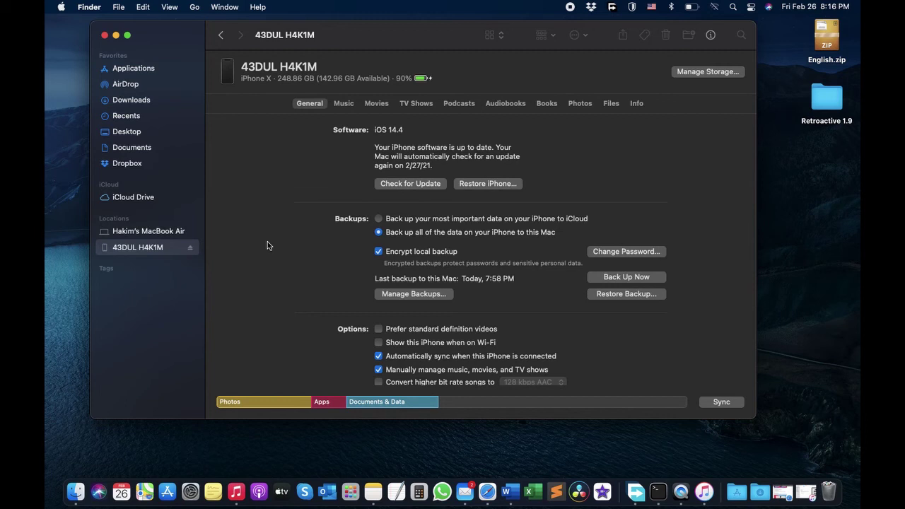
Browse the Music app's iTunes Store, then minimize the Finder window and restore iTunes.
{"action": "left_click", "coordinate": [237, 488]}
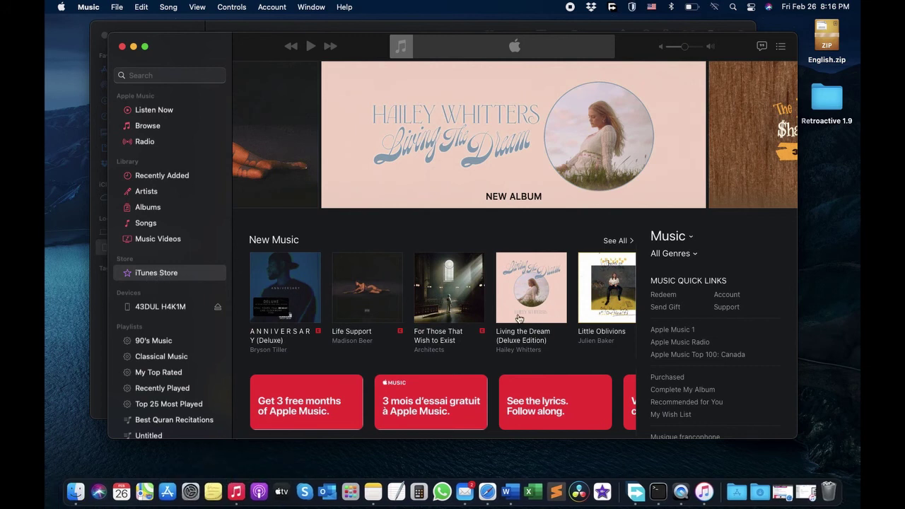
{"action": "scroll", "coordinate": [494, 322], "scroll_direction": "down", "scroll_amount": 5}
{"action": "scroll", "coordinate": [493, 321], "scroll_direction": "up", "scroll_amount": 5}
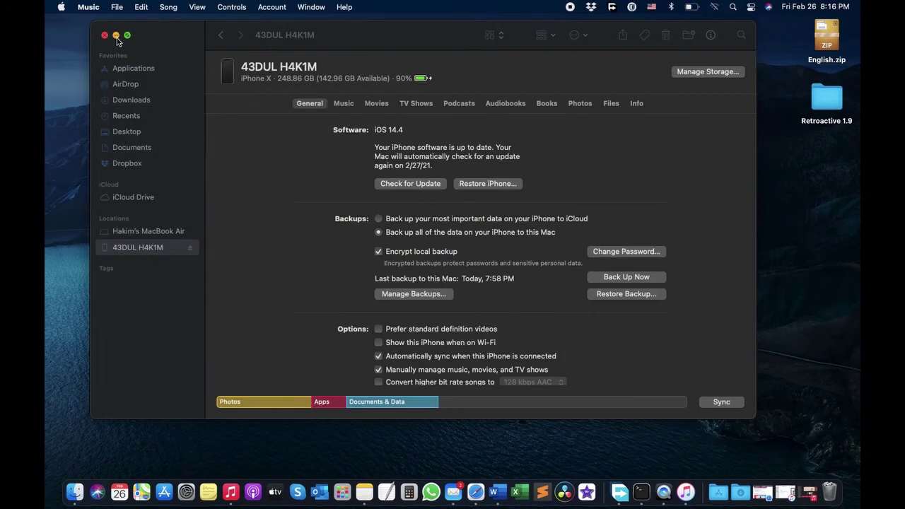
{"action": "left_click", "coordinate": [116, 35]}
{"action": "left_click", "coordinate": [669, 493]}
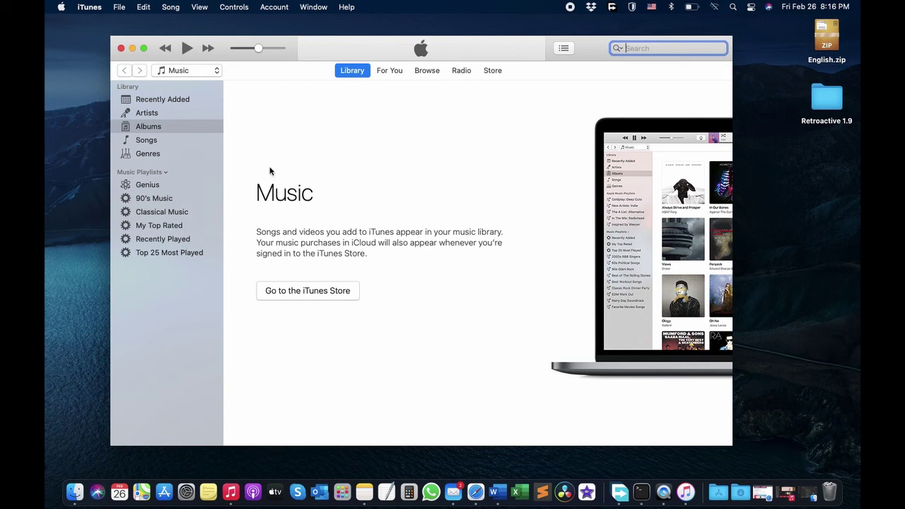
{"action": "key", "text": "super+Tab"}
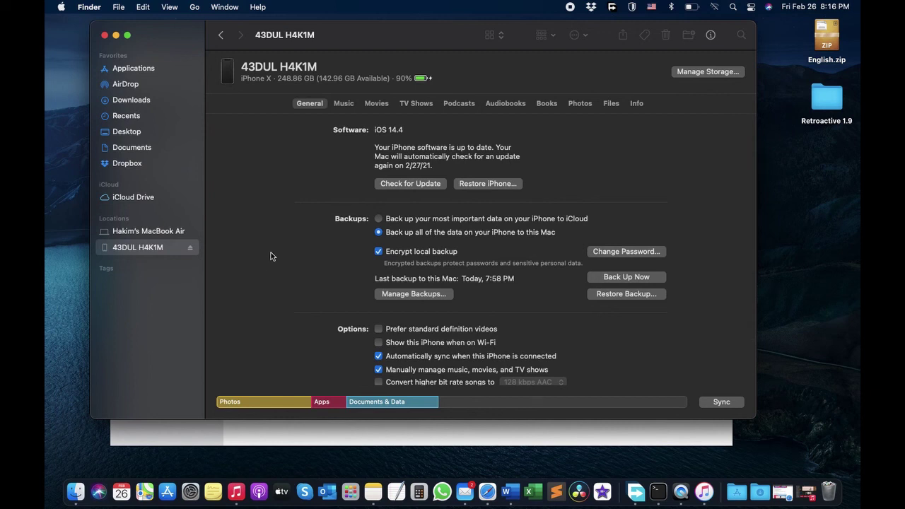
{"action": "left_click", "coordinate": [117, 36]}
{"action": "left_click", "coordinate": [300, 56]}
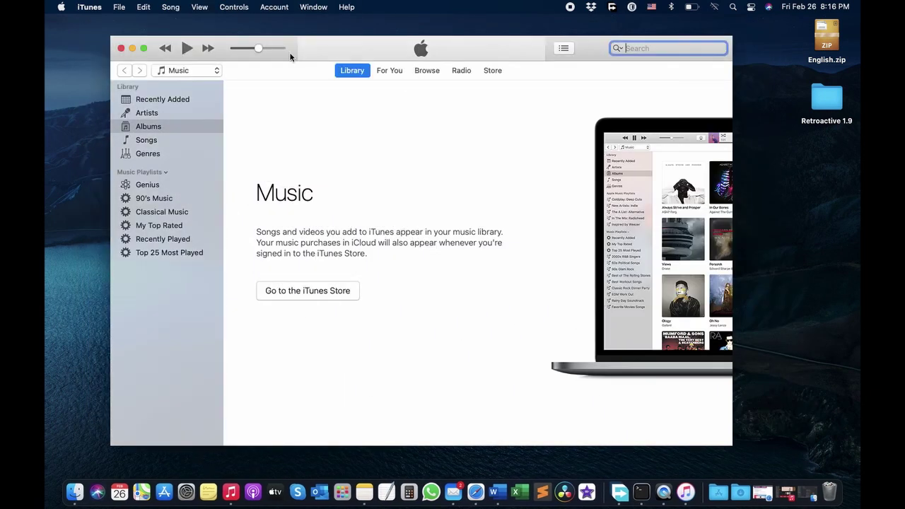
{"action": "left_click_drag", "start_coordinate": [289, 56], "coordinate": [309, 60]}
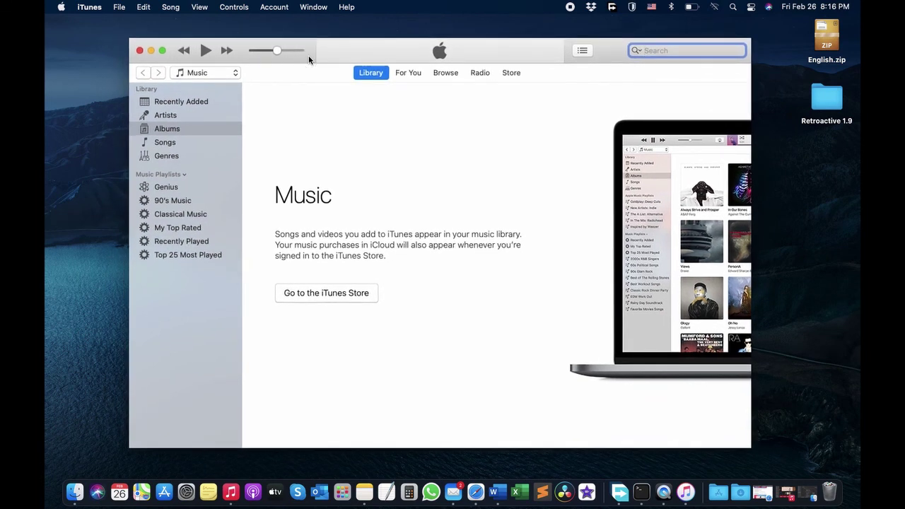